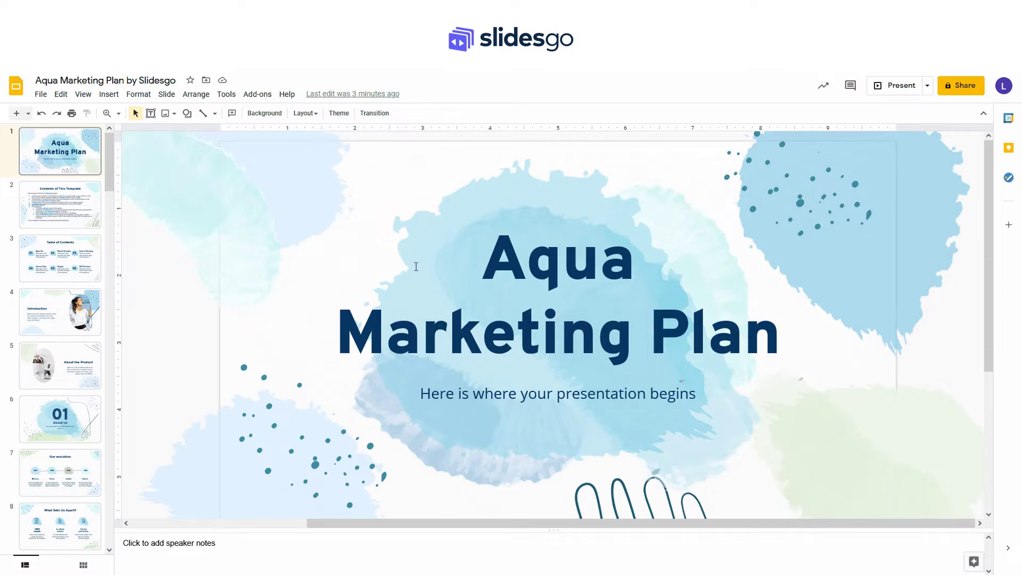
# Step: Open the master editor with Slide > Edit master and select the master slide
pyautogui.click(167, 95)
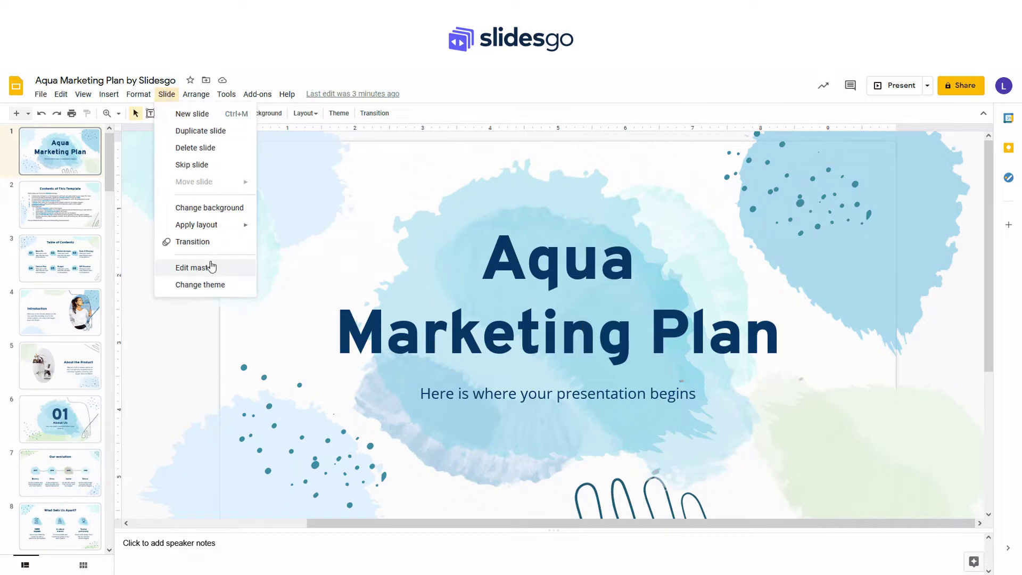
pyautogui.click(192, 267)
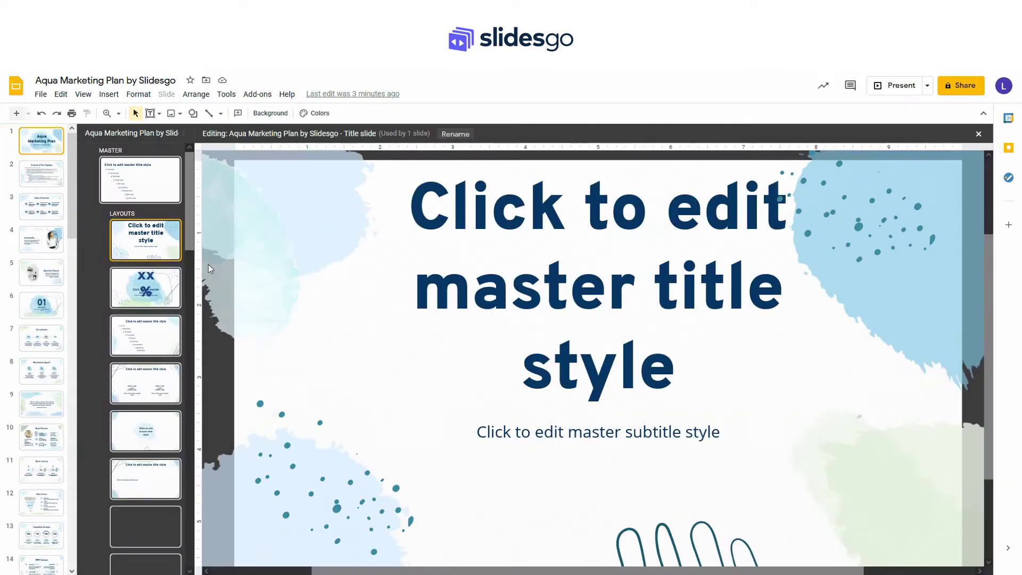
pyautogui.click(144, 174)
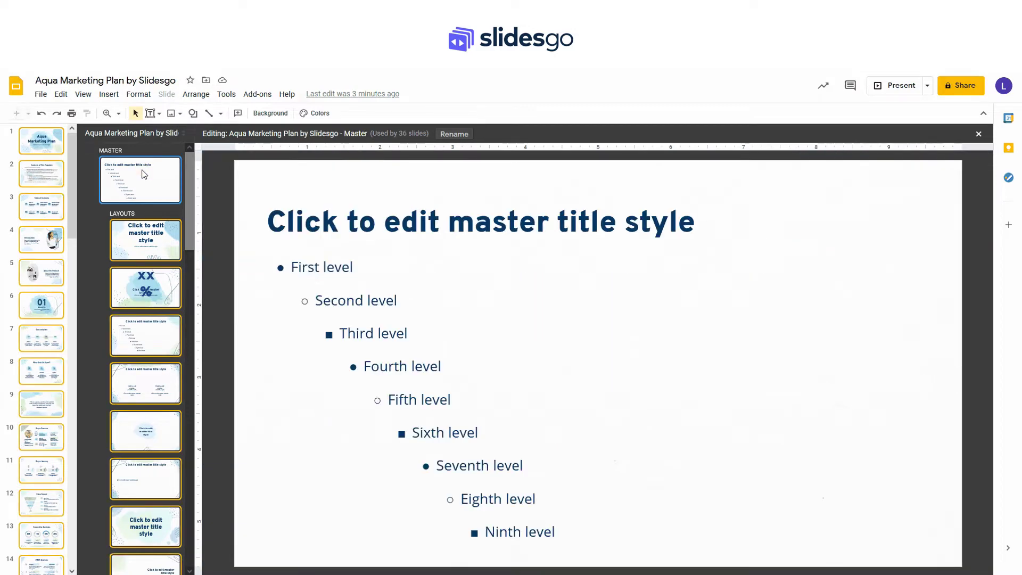
# Step: Preview the Title slide, Section header, Title and body, Title and two columns, Title only and One column text layouts
pyautogui.click(165, 239)
pyautogui.click(150, 287)
pyautogui.click(152, 335)
pyautogui.click(152, 380)
pyautogui.click(144, 424)
pyautogui.click(140, 490)
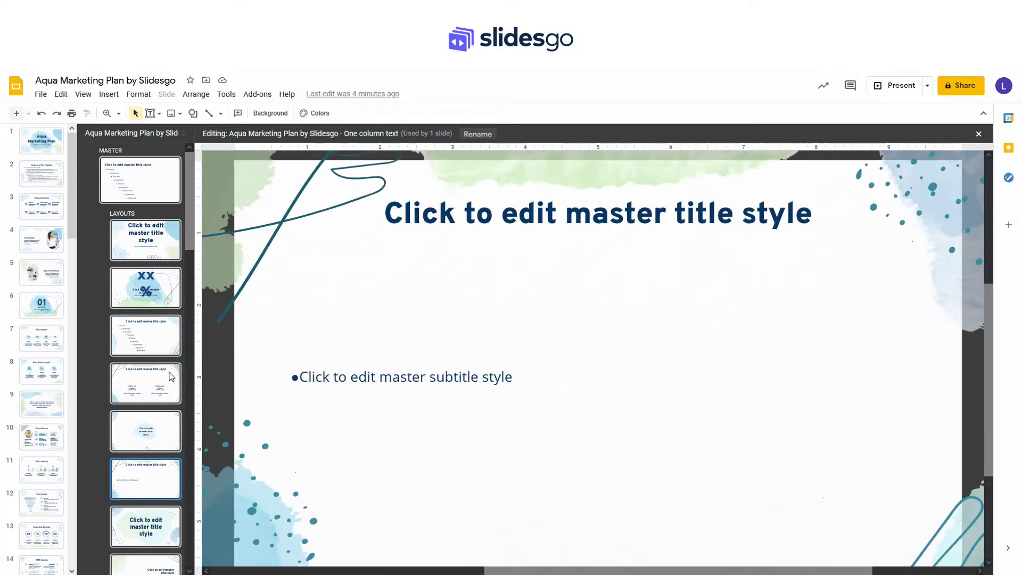
pyautogui.moveTo(187, 192); pyautogui.dragTo(187, 304)
pyautogui.click(145, 416)
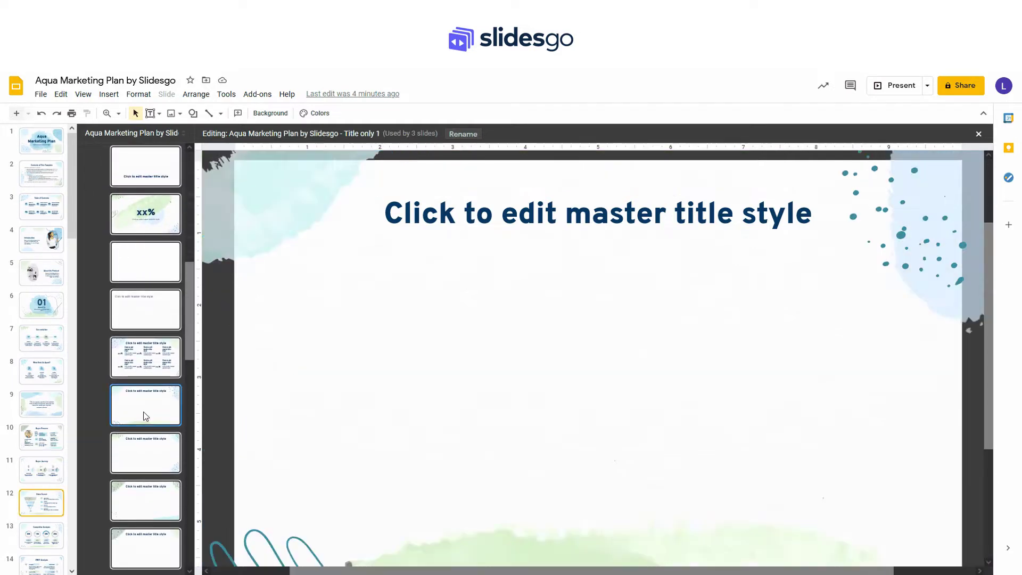
pyautogui.tripleClick(540, 215)
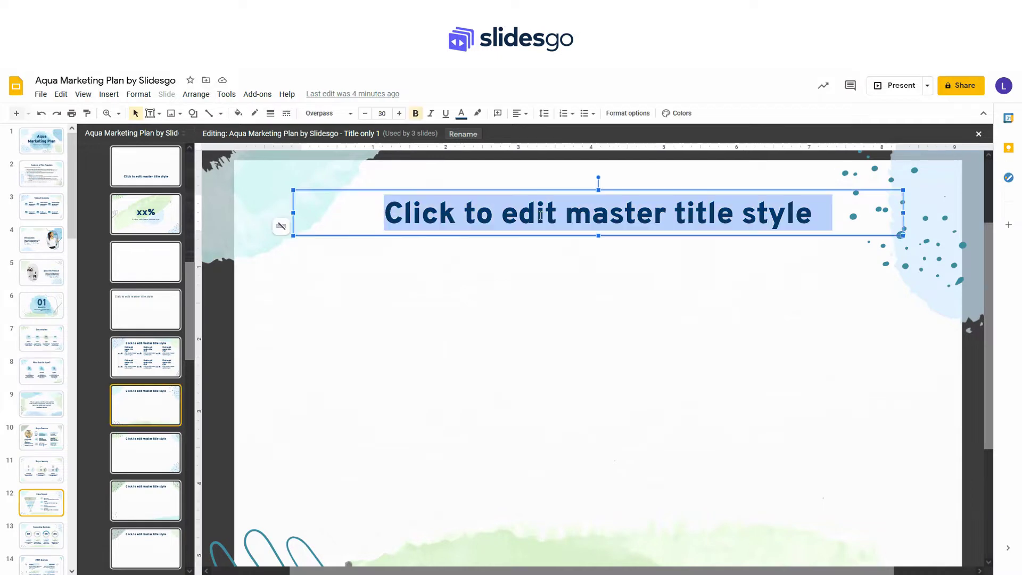
pyautogui.click(462, 113)
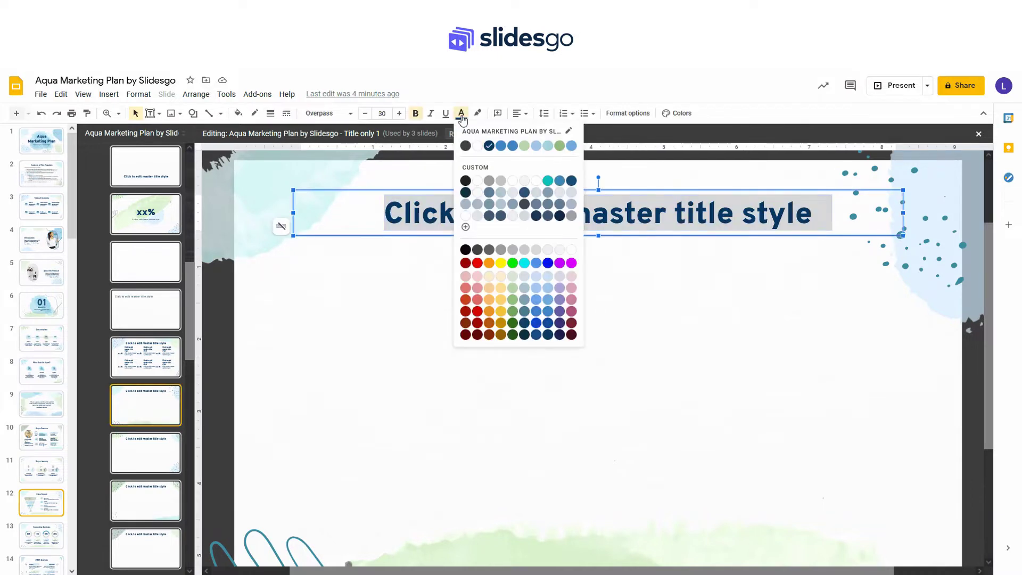
pyautogui.click(477, 262)
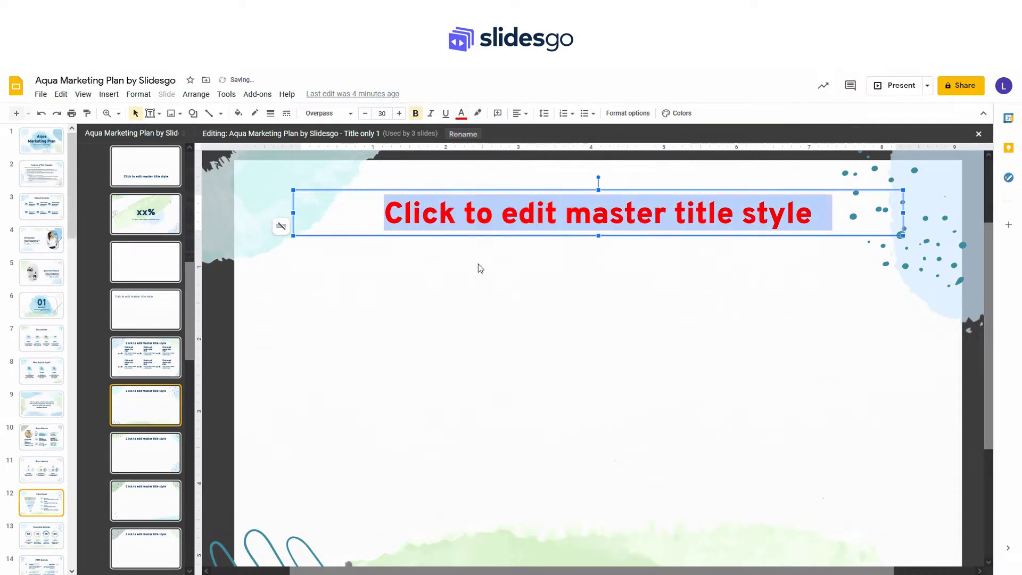
pyautogui.click(978, 134)
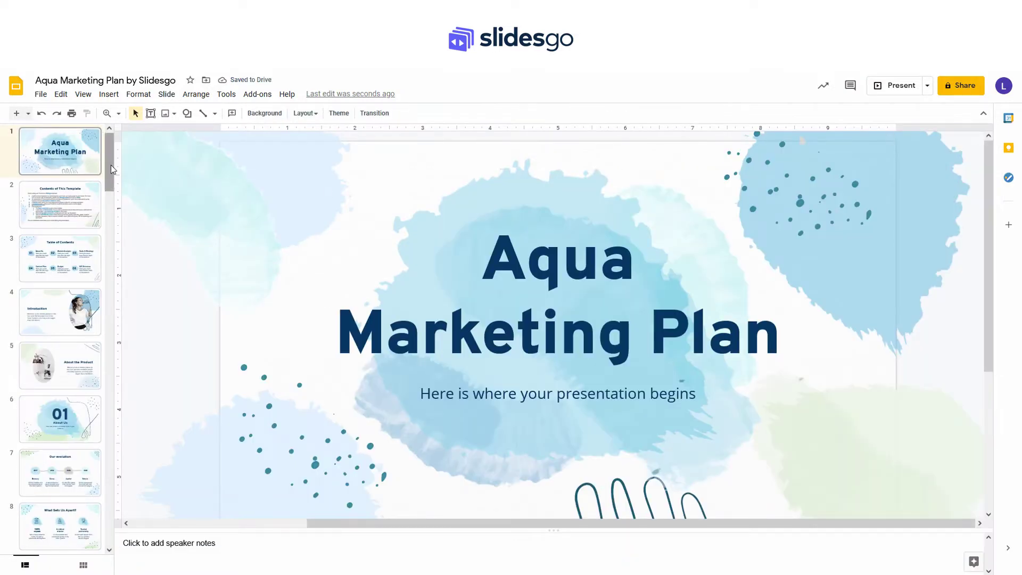
pyautogui.moveTo(110, 165); pyautogui.dragTo(110, 240)
pyautogui.click(64, 263)
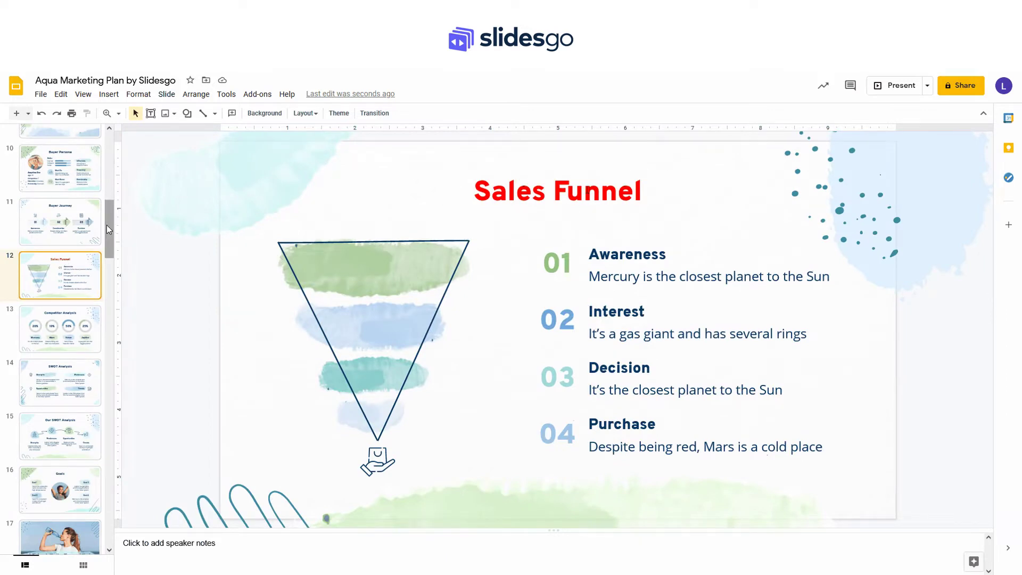
pyautogui.moveTo(109, 242); pyautogui.dragTo(112, 306)
pyautogui.click(75, 355)
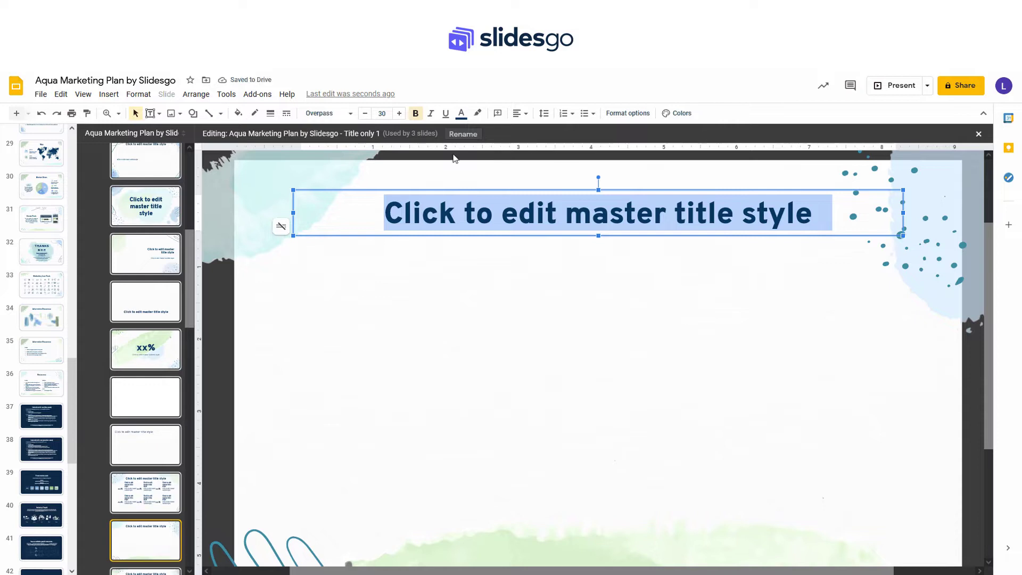
pyautogui.click(314, 320)
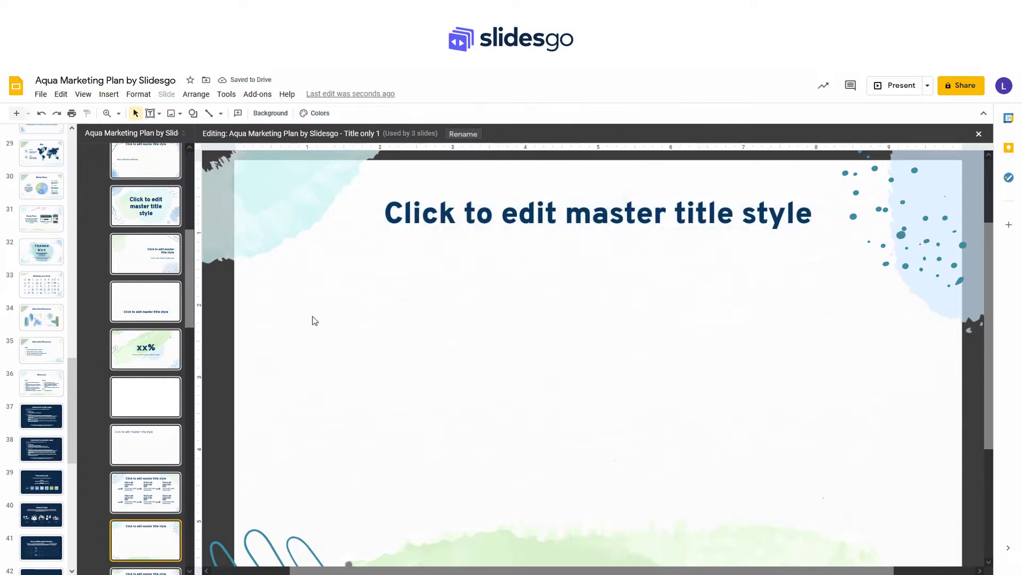
pyautogui.click(318, 114)
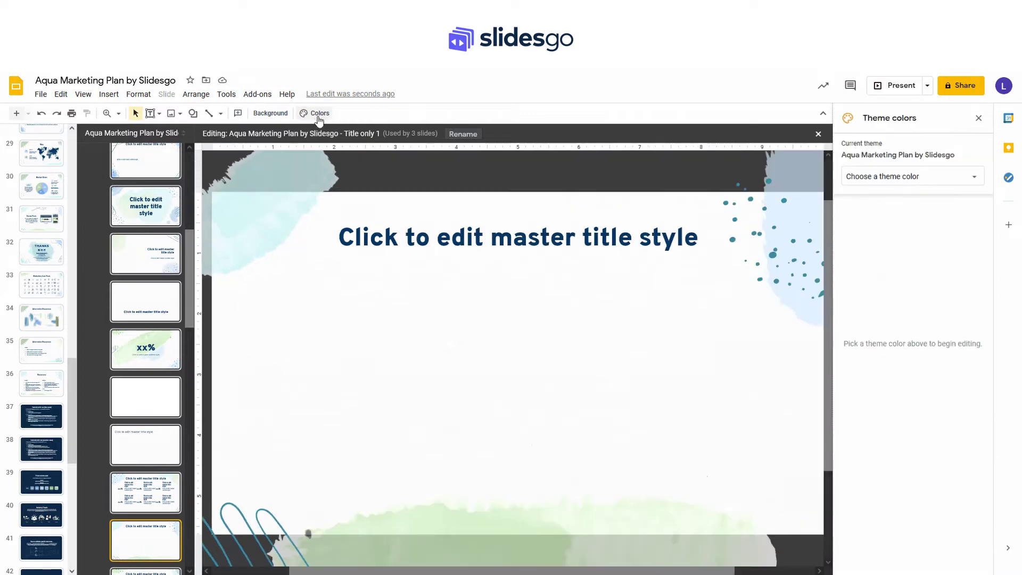
pyautogui.click(967, 176)
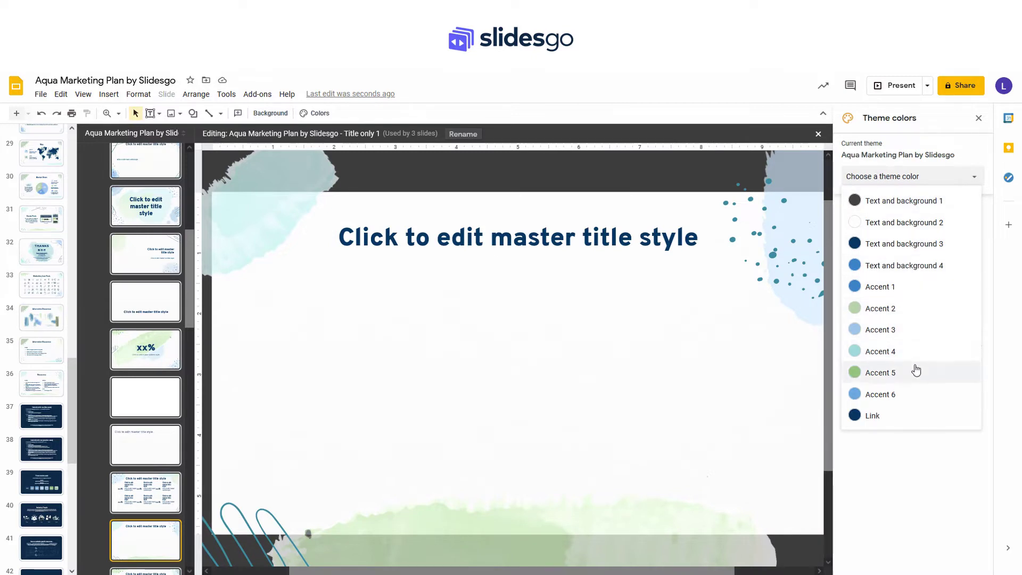
pyautogui.click(908, 420)
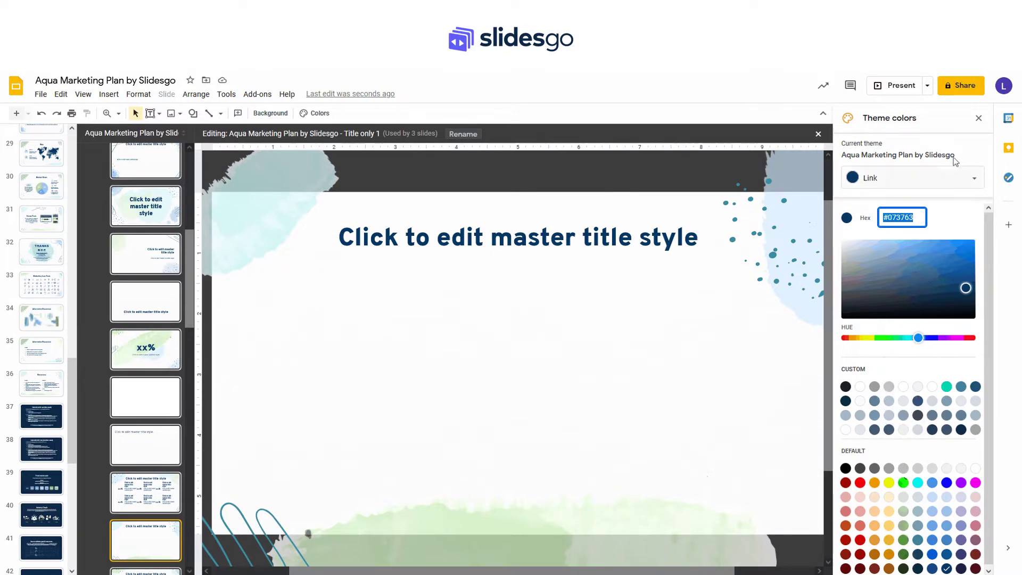
# Step: Close the theme colours panel and master editor, then go to slide 6, About Us
pyautogui.click(977, 118)
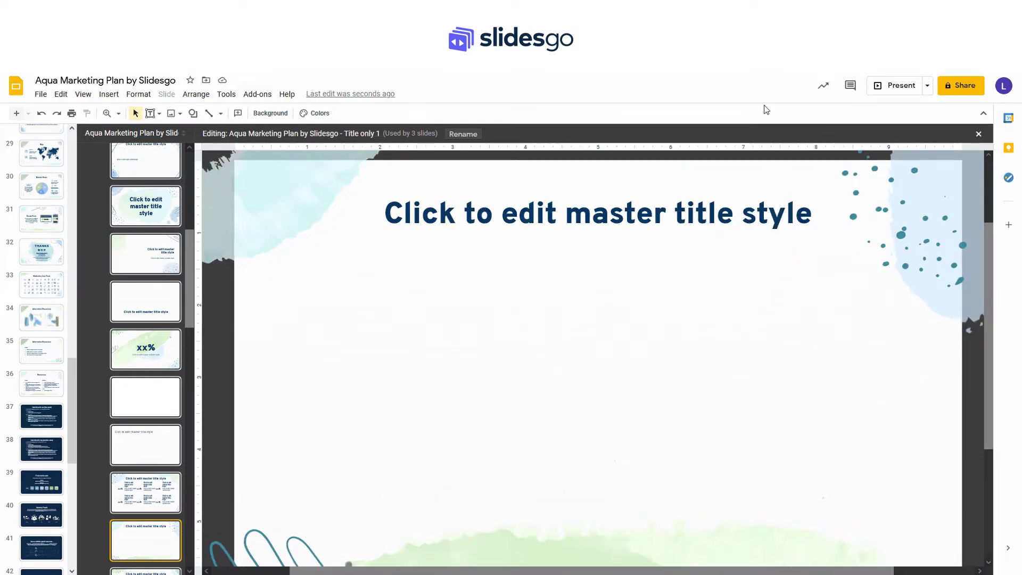
pyautogui.click(978, 134)
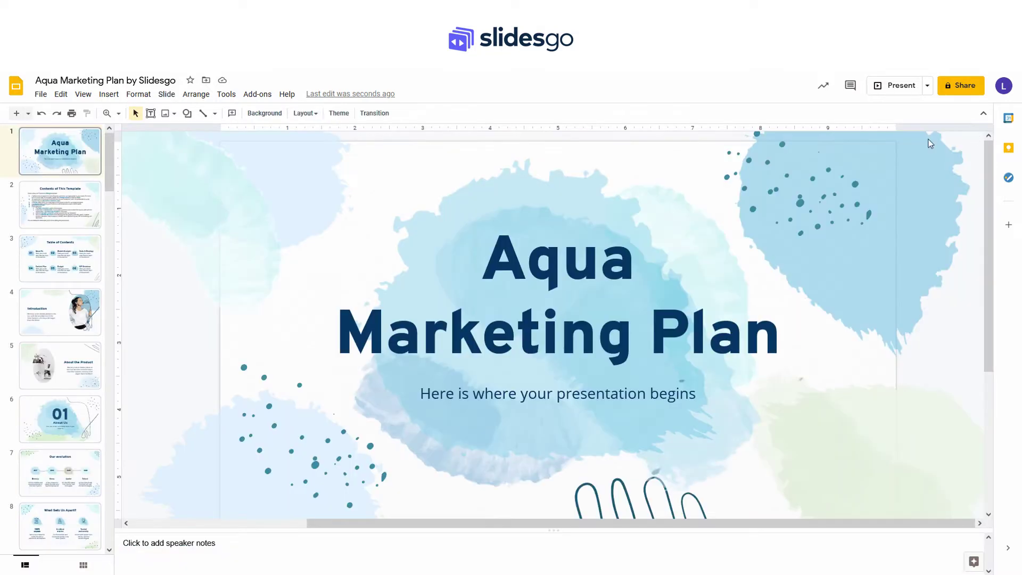
pyautogui.click(89, 416)
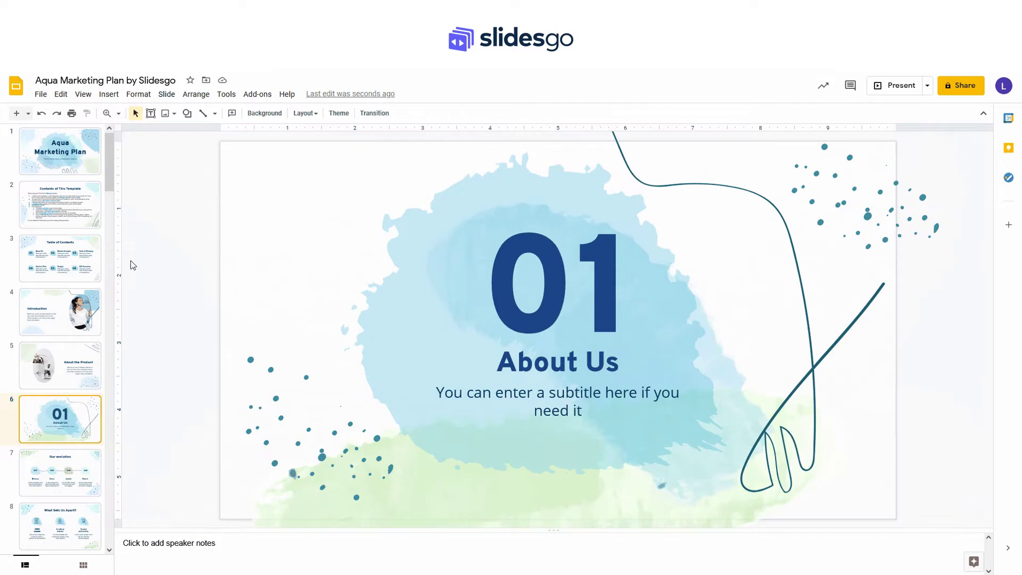
# Step: Change the About Us slide's layout from the layout choices
pyautogui.click(166, 94)
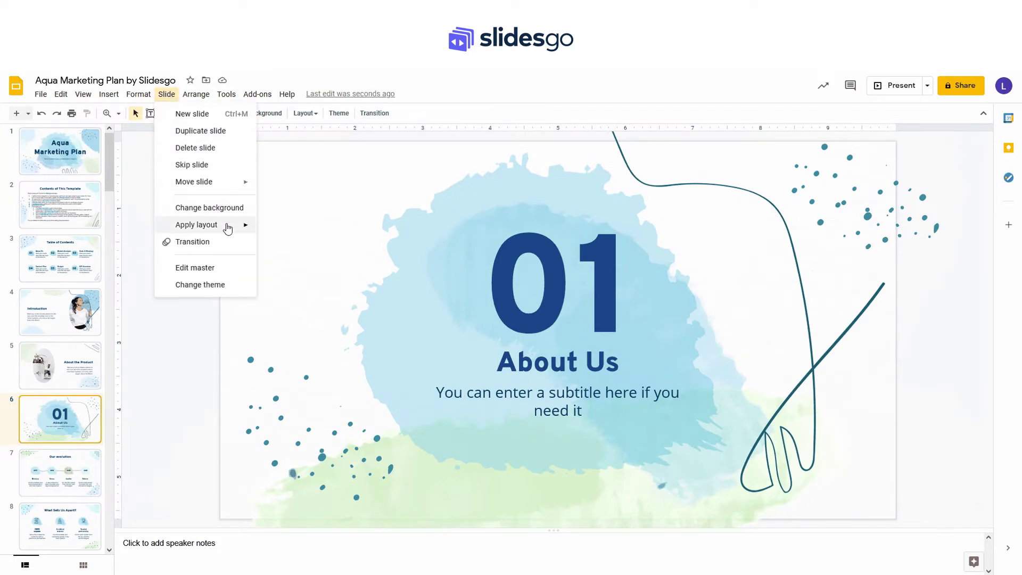
pyautogui.moveTo(228, 228)
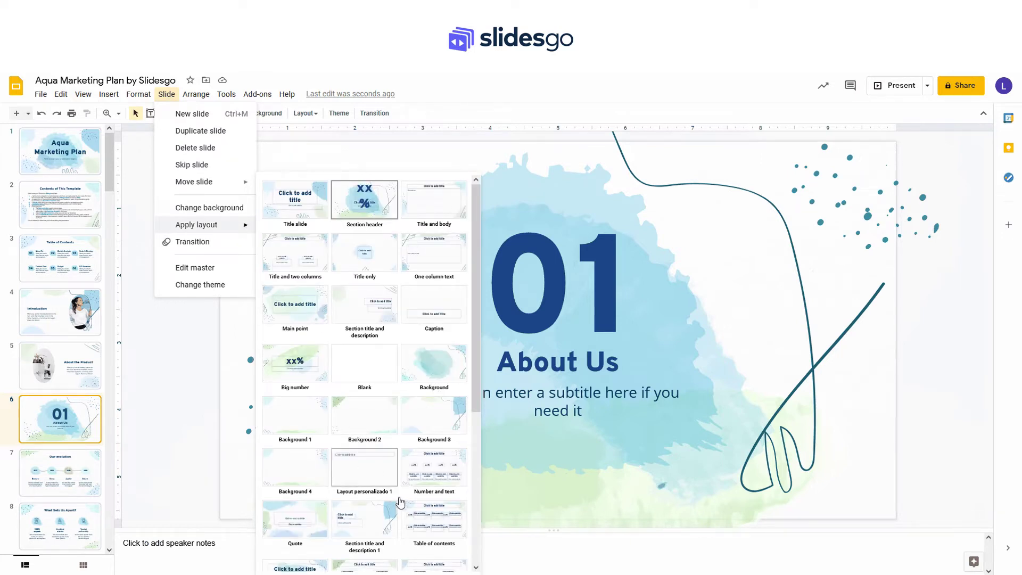
pyautogui.click(514, 91)
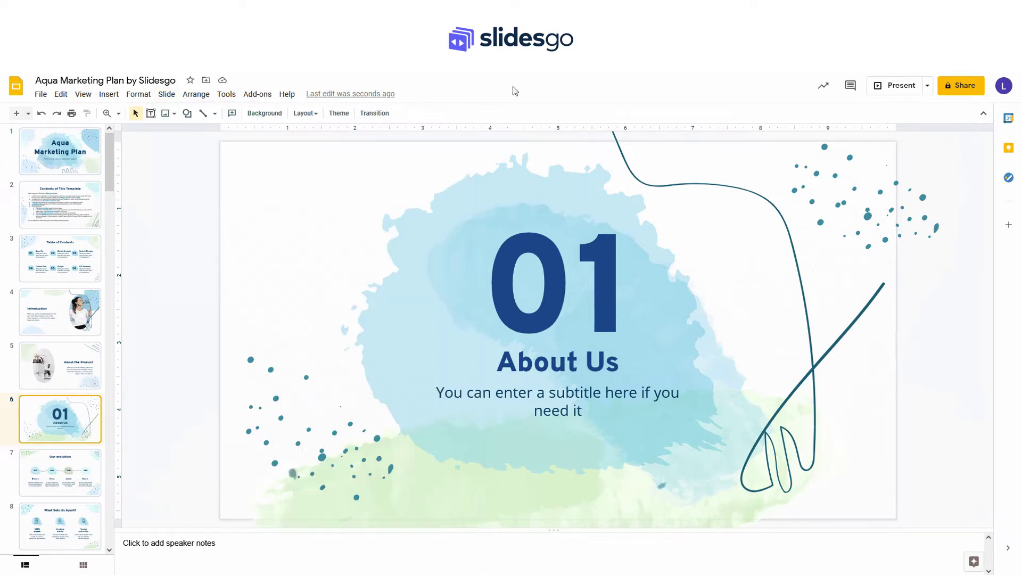
pyautogui.click(314, 114)
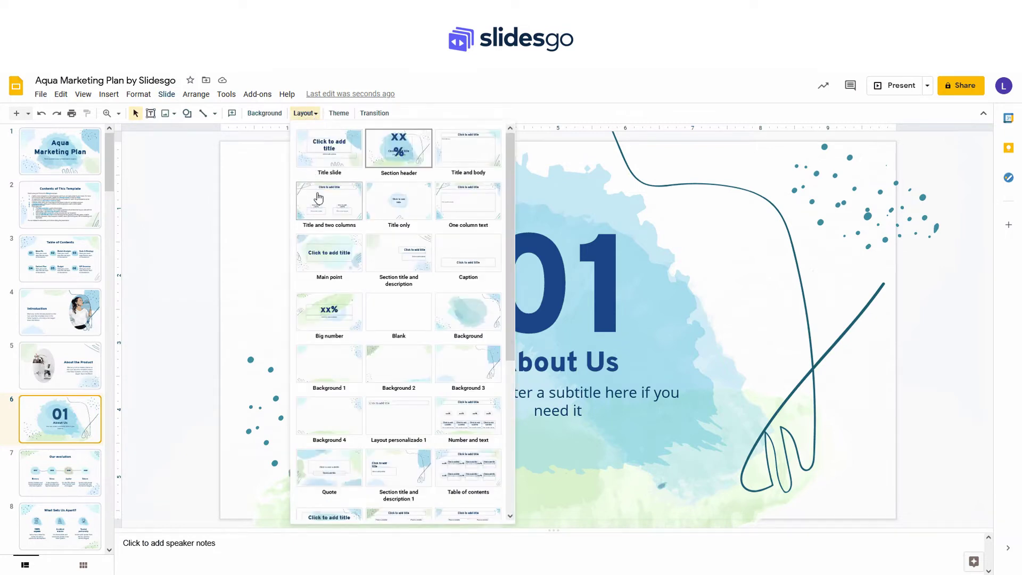
pyautogui.click(480, 323)
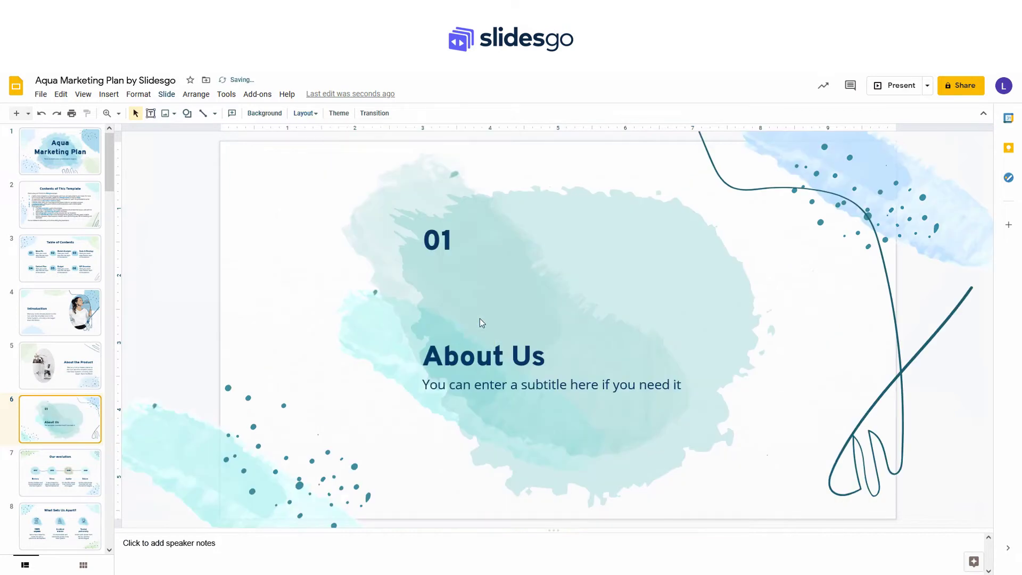
# Step: Give the 01 number on the About Us slide a much larger font size
pyautogui.doubleClick(440, 239)
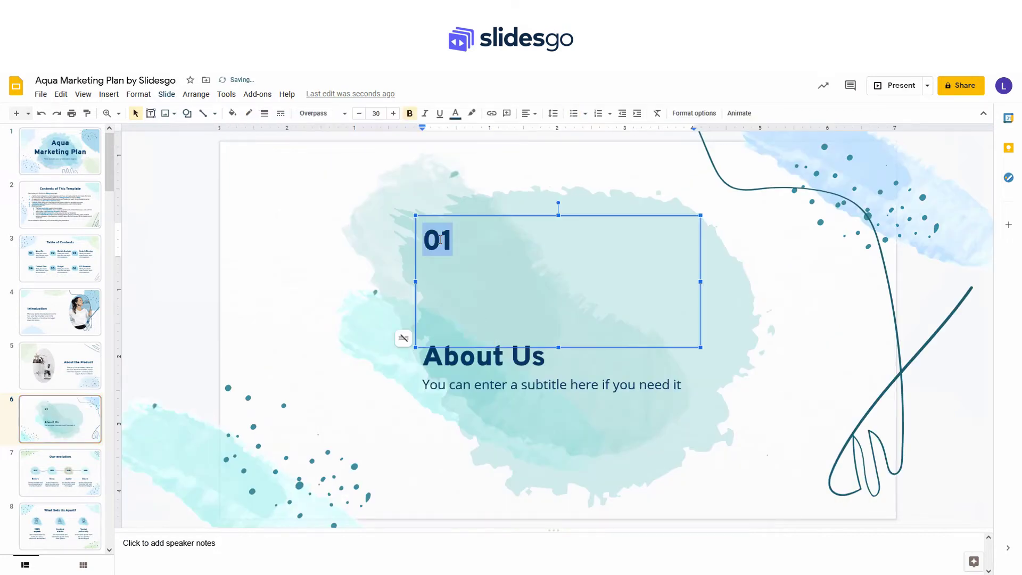
pyautogui.click(376, 113)
pyautogui.click(375, 335)
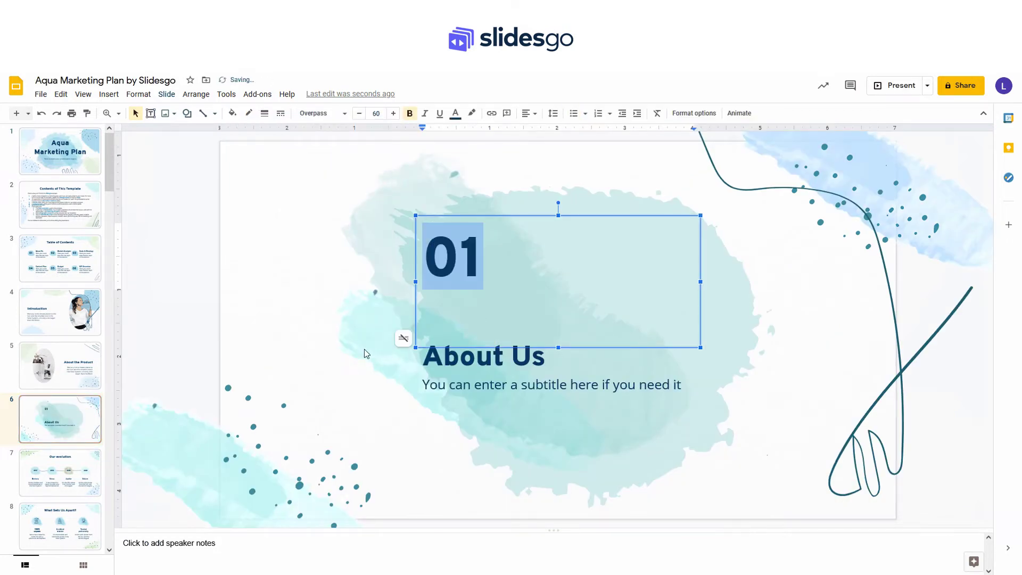
pyautogui.click(301, 347)
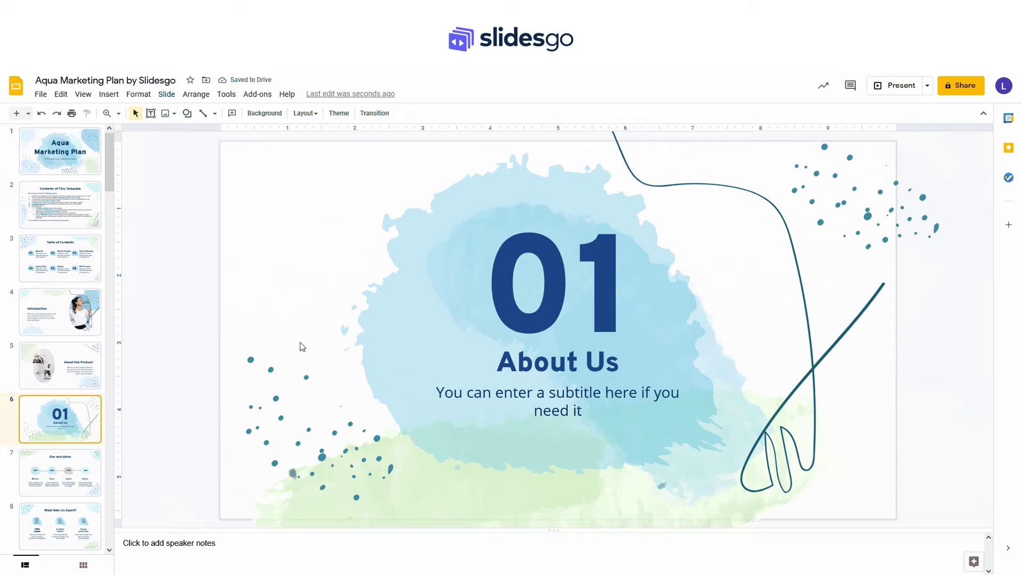
# Step: In Edit master, select the master slide and upload the Background image file onto it
pyautogui.click(166, 94)
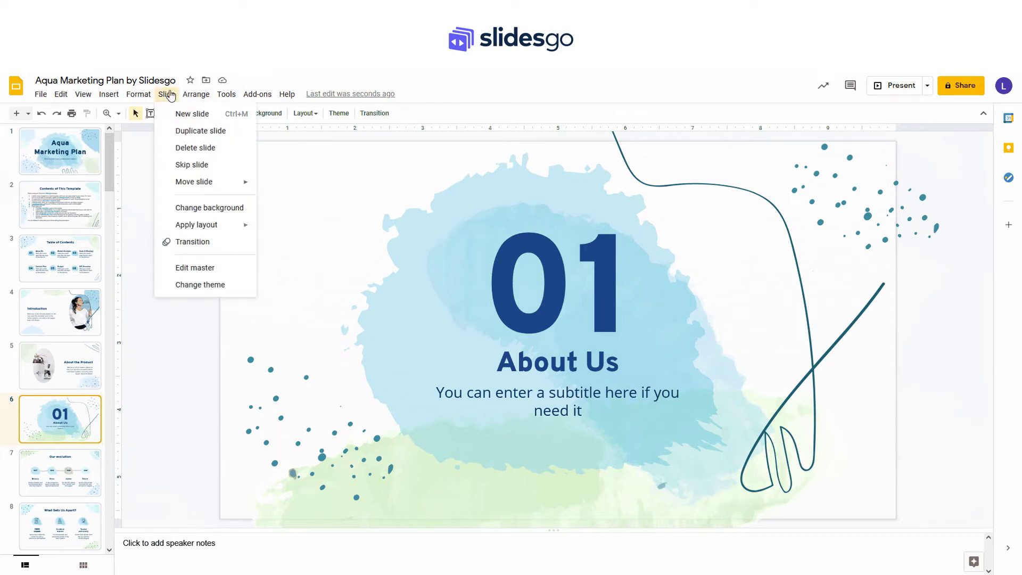
pyautogui.click(195, 269)
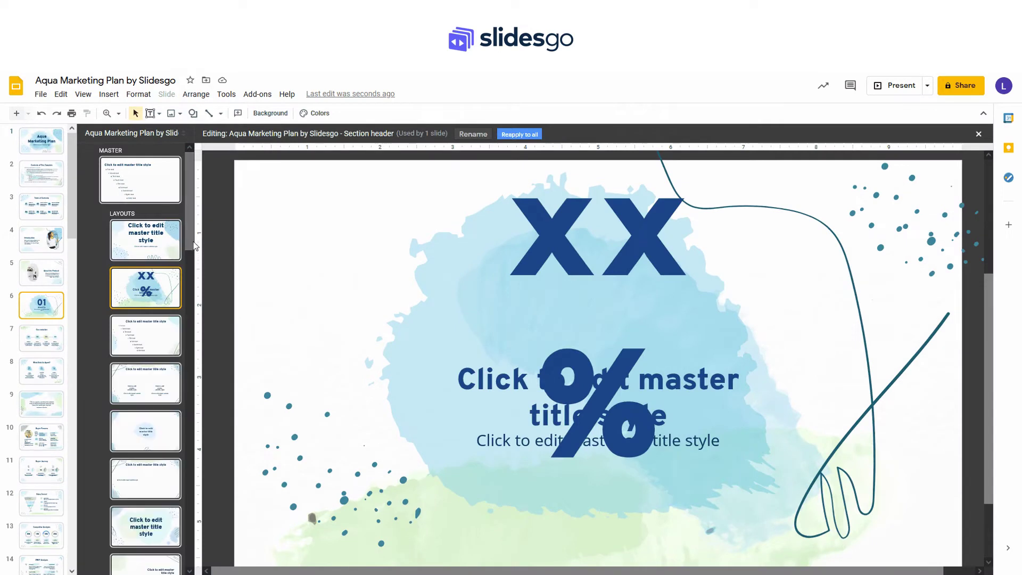
pyautogui.click(160, 175)
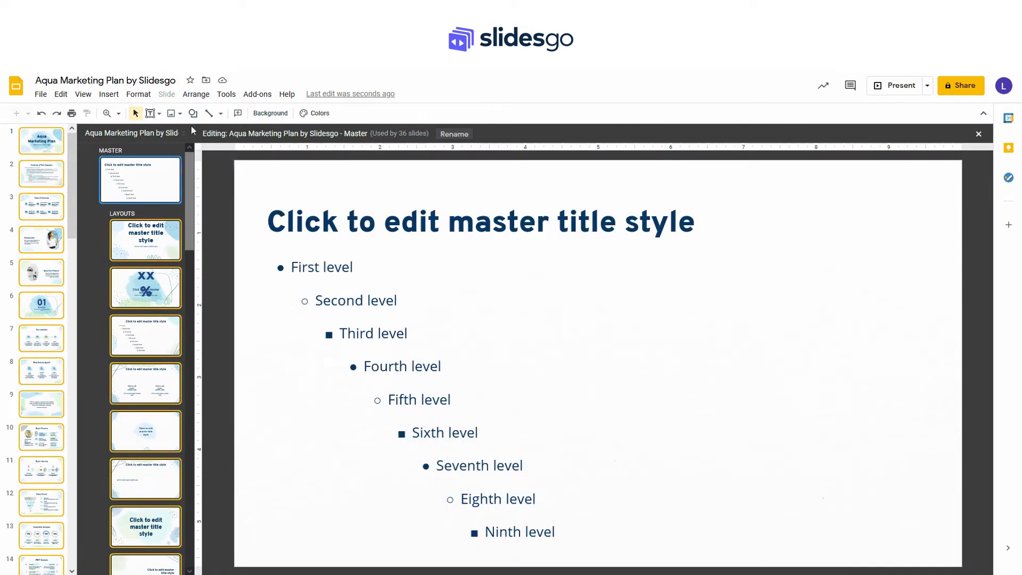
pyautogui.click(109, 96)
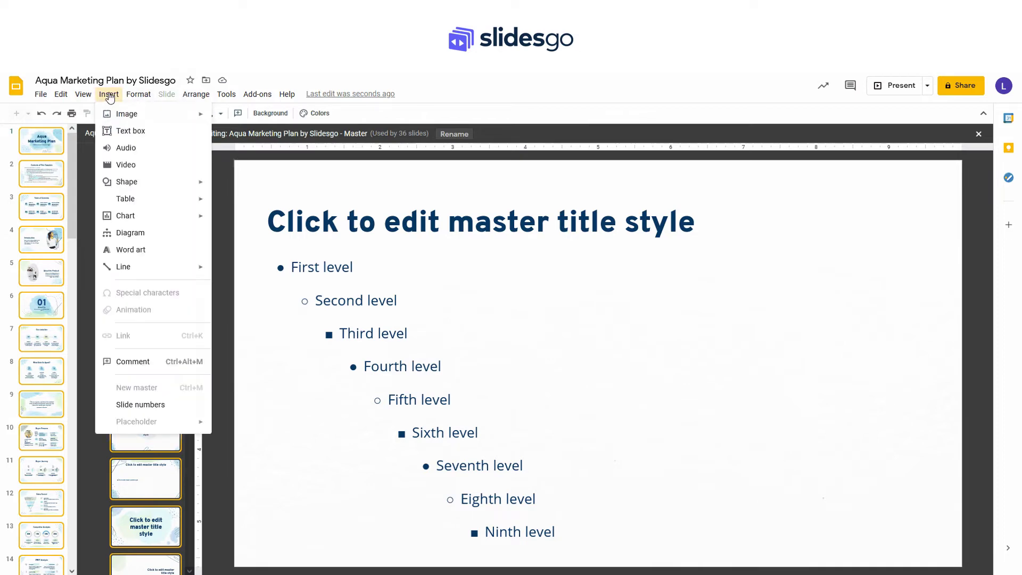
pyautogui.moveTo(143, 113)
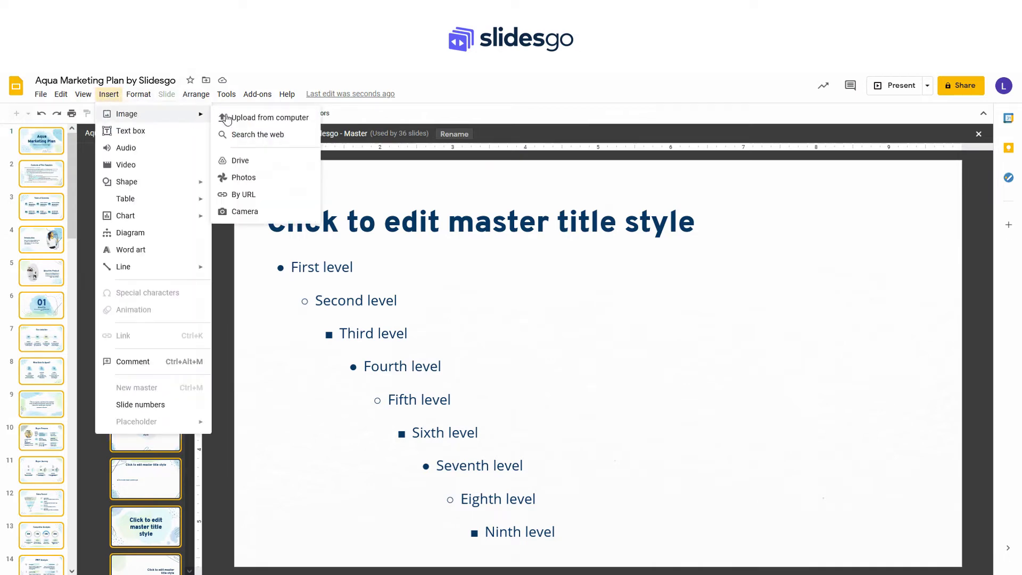
pyautogui.click(250, 117)
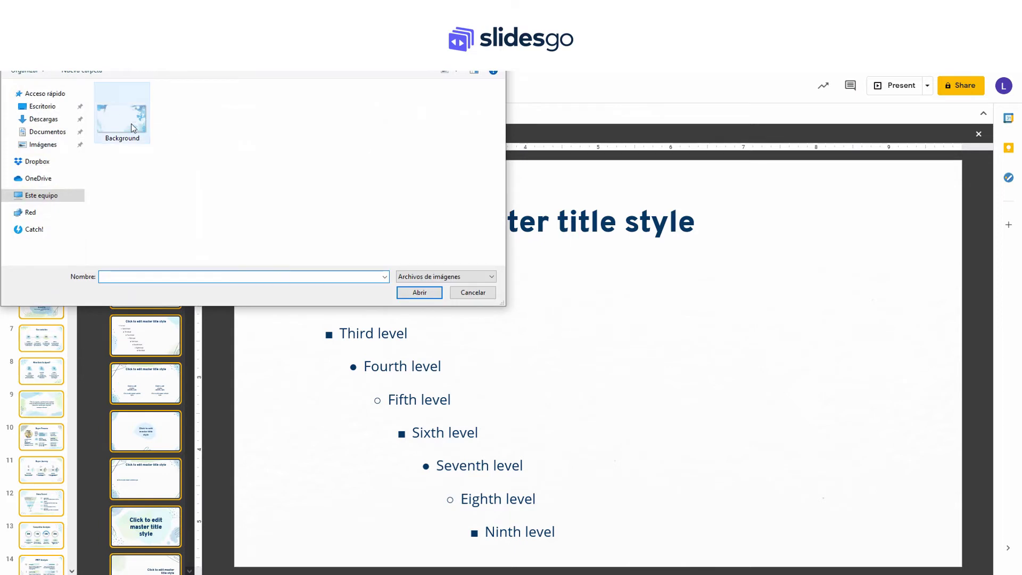
pyautogui.doubleClick(131, 124)
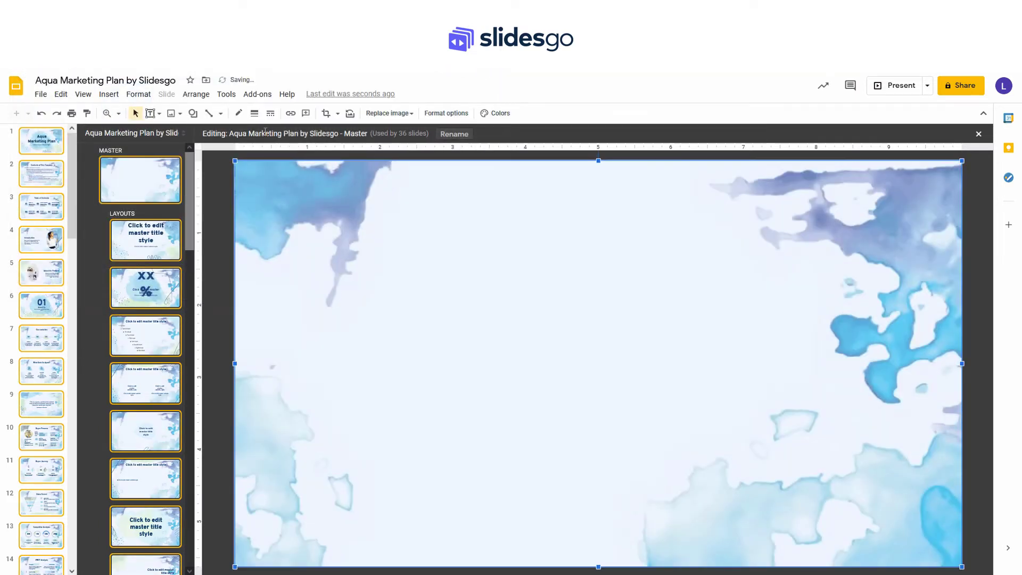
# Step: Close the master editor and review the Contents, Introduction, About the Product and About Us slides
pyautogui.click(978, 135)
pyautogui.click(74, 205)
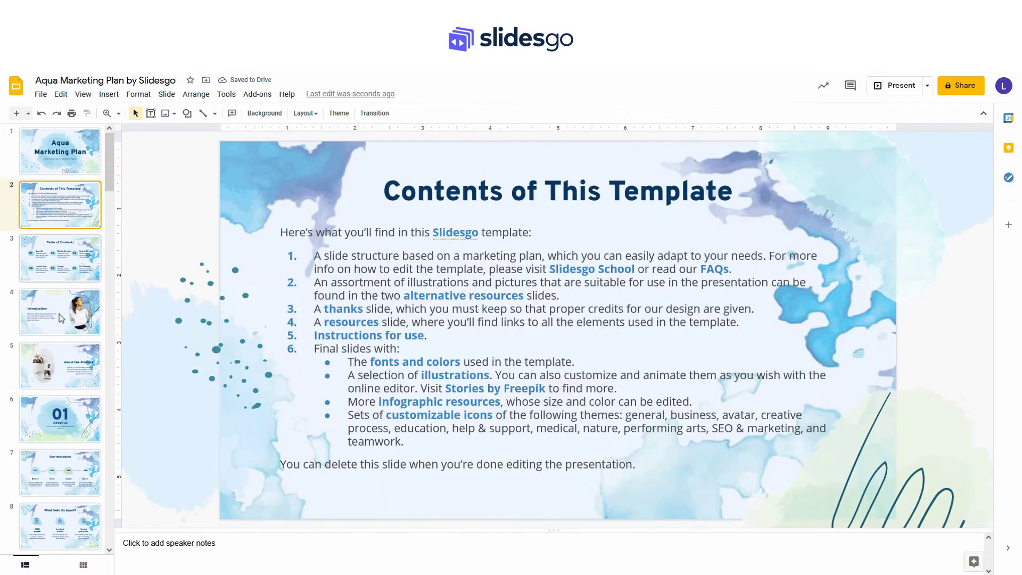
pyautogui.click(62, 318)
pyautogui.click(63, 367)
pyautogui.click(66, 416)
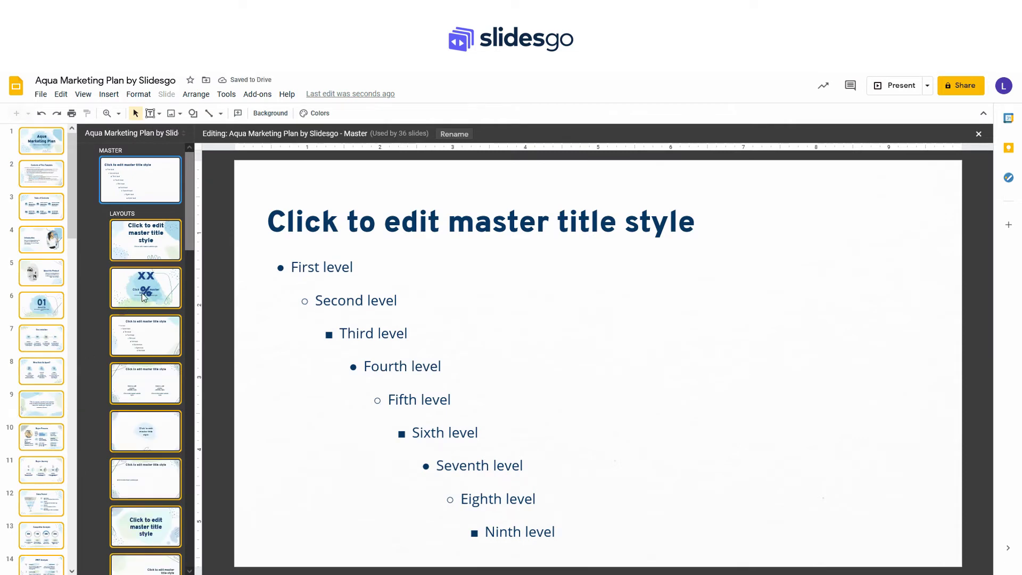
pyautogui.moveTo(190, 222); pyautogui.dragTo(189, 317)
# Step: Set the Title only 1 layout's background to the uploaded Background image file
pyautogui.click(162, 465)
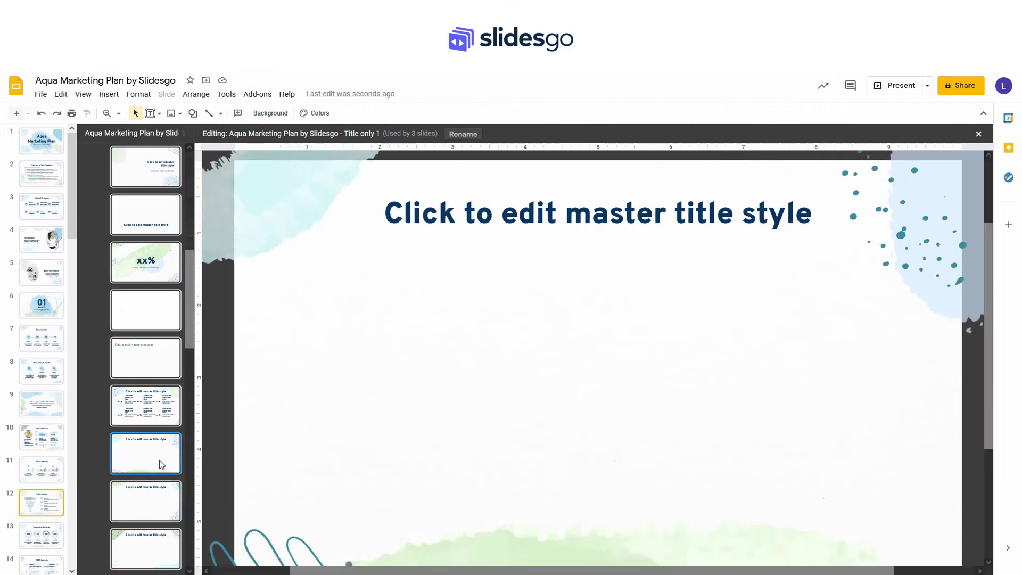
pyautogui.click(271, 113)
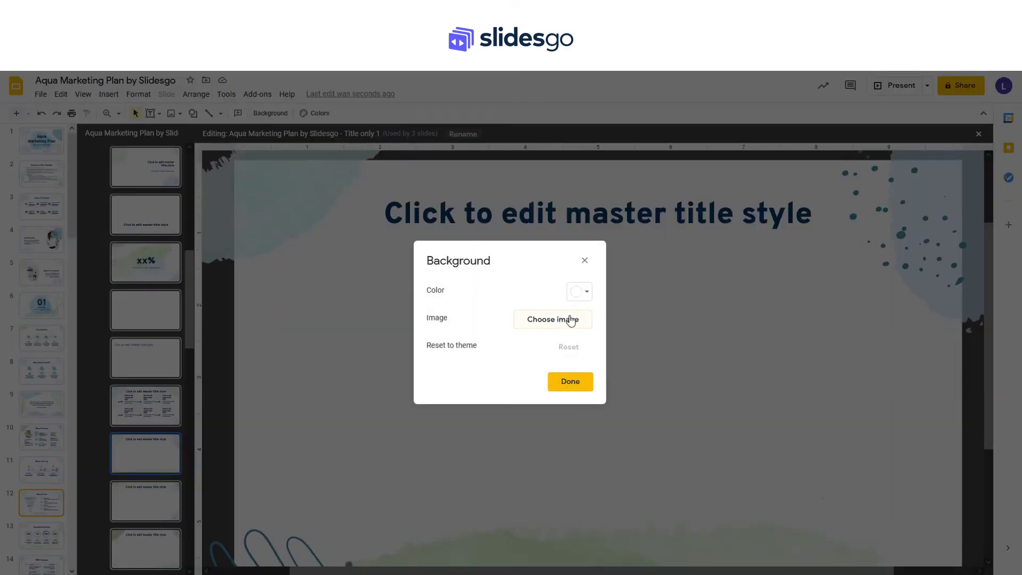
pyautogui.click(571, 319)
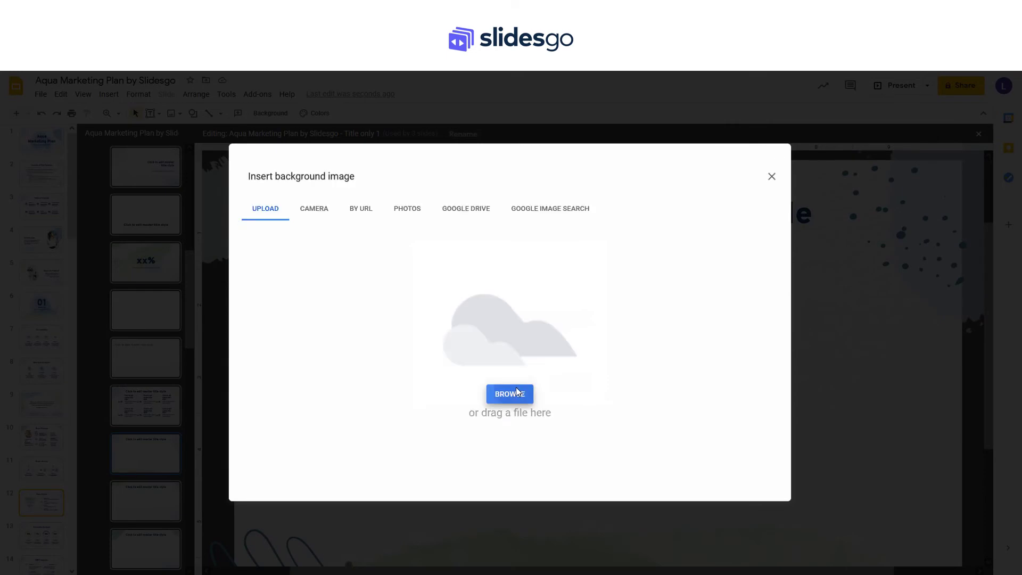
pyautogui.click(508, 394)
pyautogui.click(123, 120)
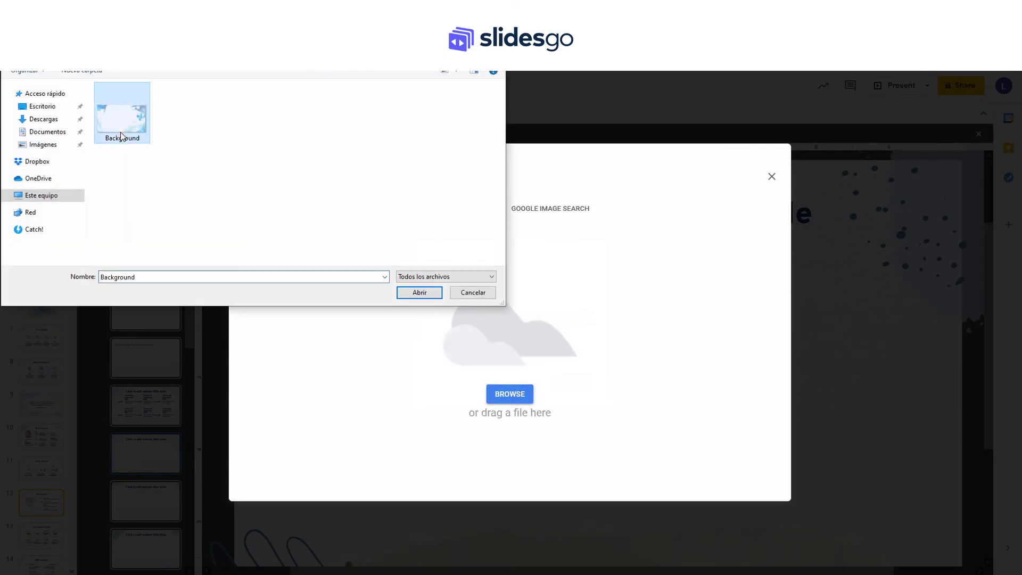
pyautogui.click(419, 292)
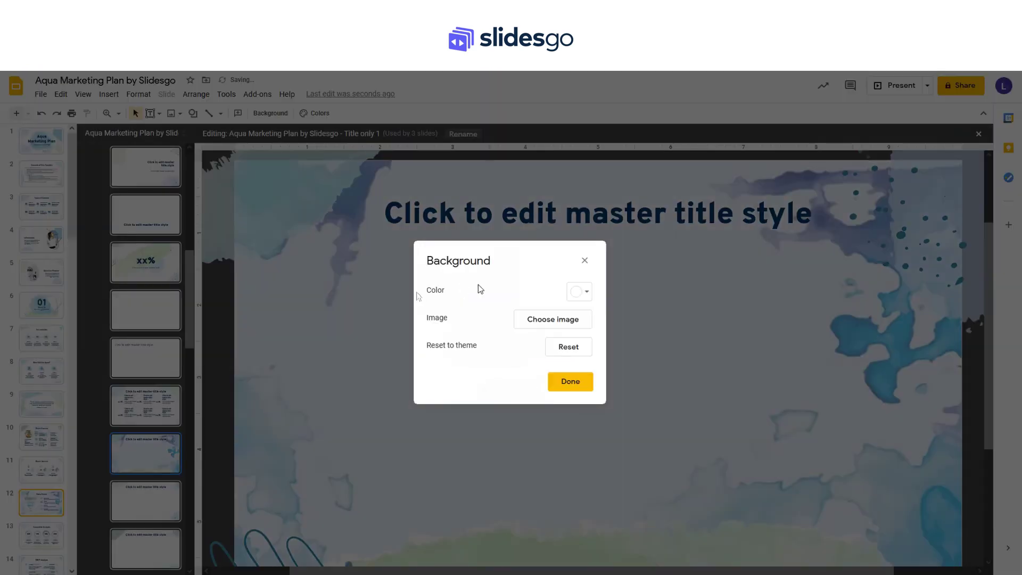
pyautogui.click(573, 383)
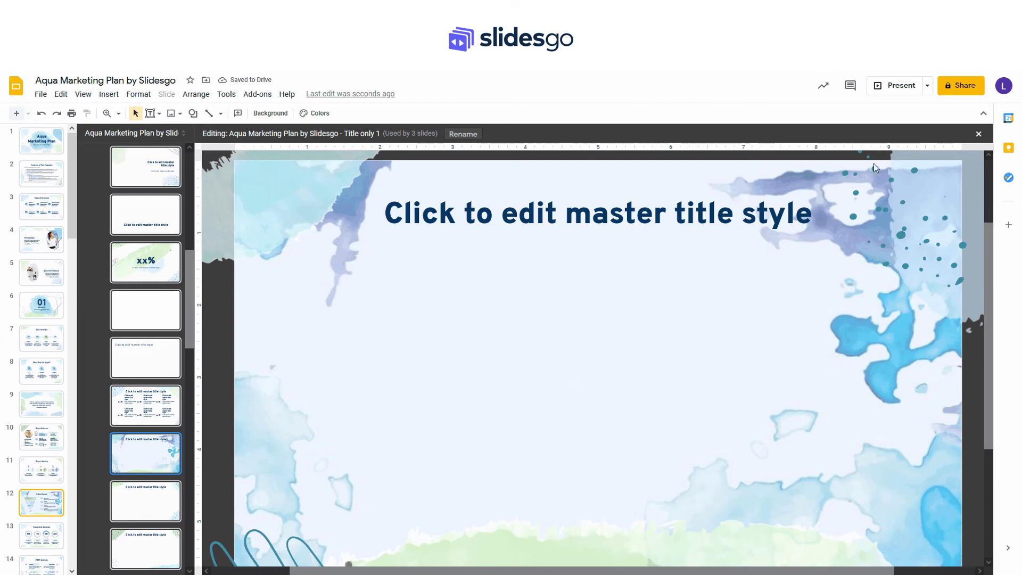
# Step: Close the master editor and review the Sales Funnel, Our SWOT Analysis and KPI Overview slides
pyautogui.click(976, 134)
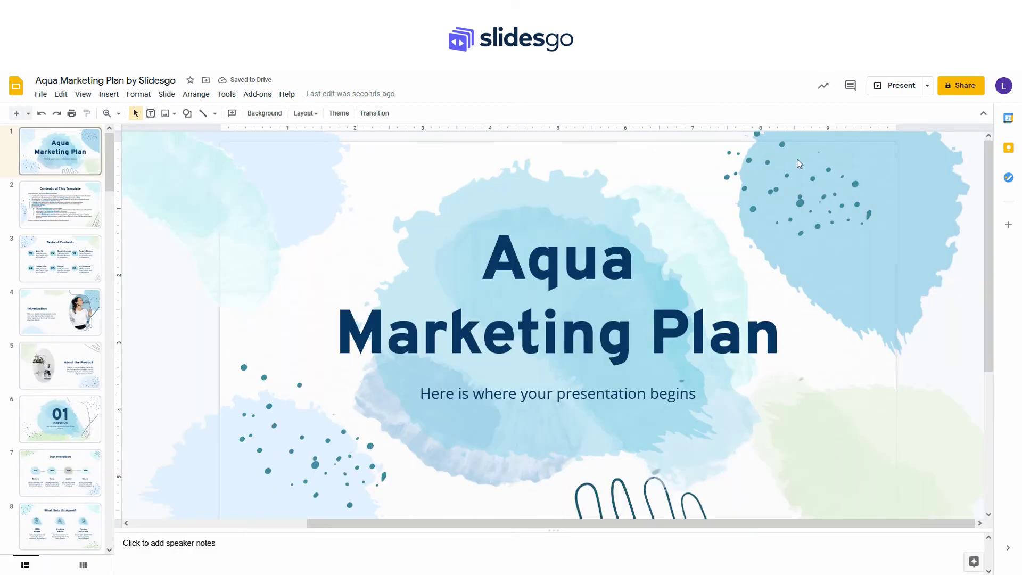
pyautogui.moveTo(111, 177); pyautogui.dragTo(110, 246)
pyautogui.click(68, 273)
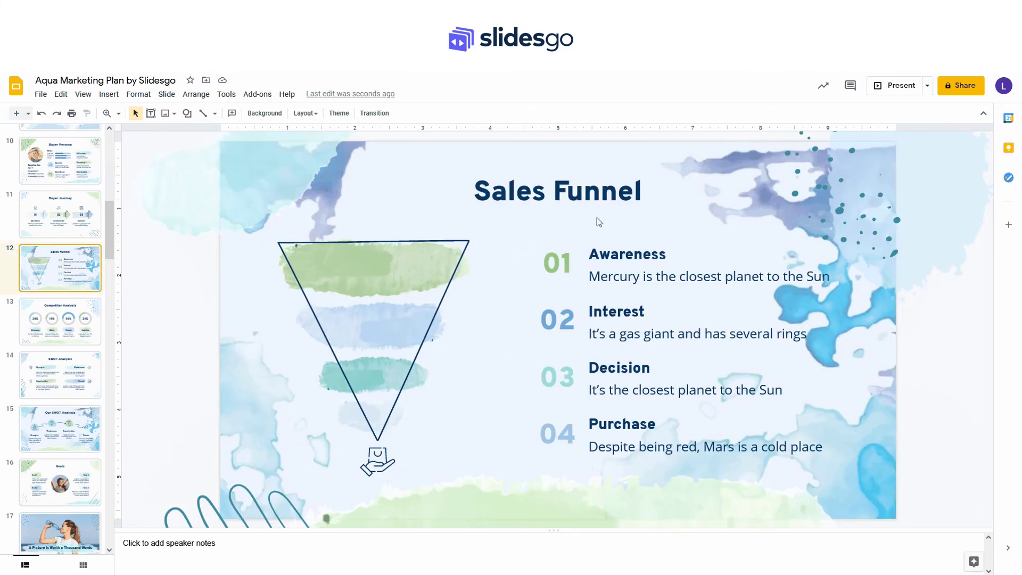
pyautogui.click(56, 432)
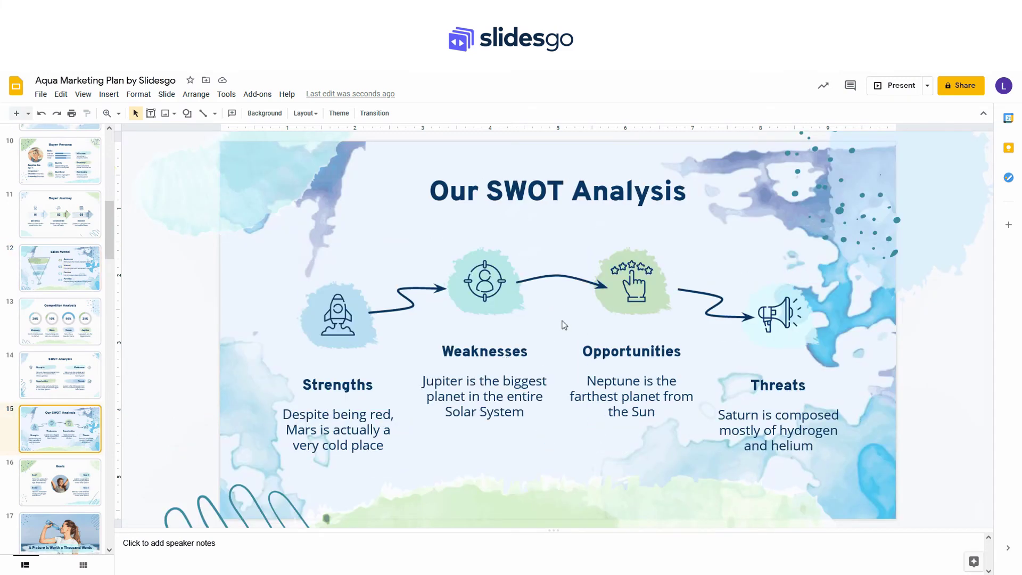
pyautogui.scroll(-7, 77, 403)
pyautogui.click(77, 403)
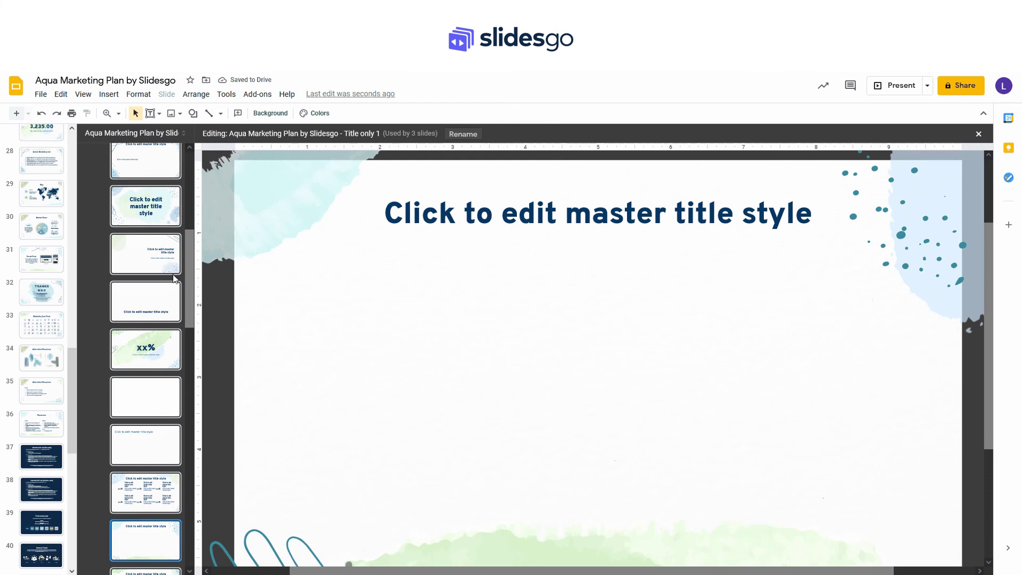
# Step: Select the Blank layout, used by no slides, in the layouts panel
pyautogui.click(154, 392)
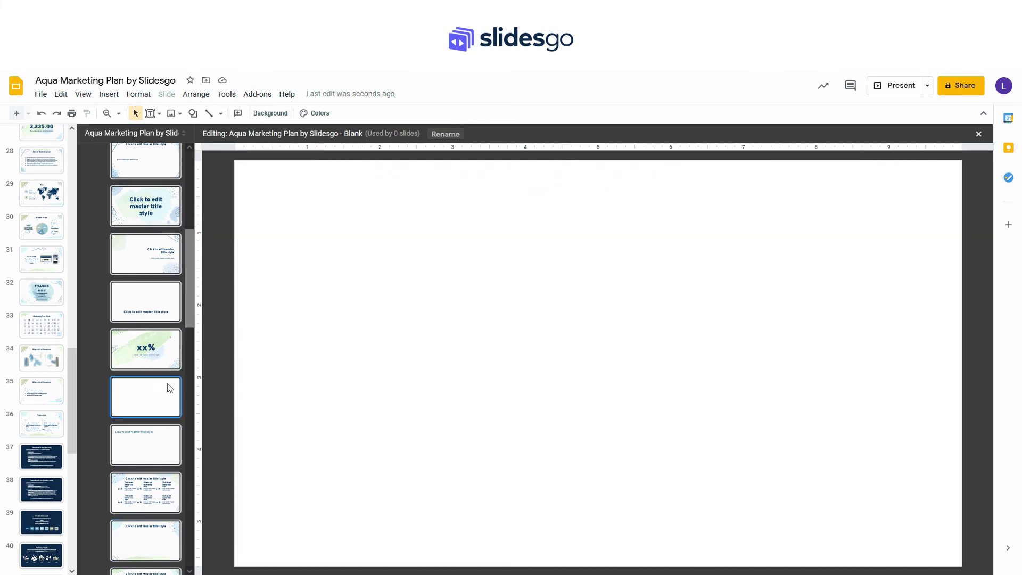